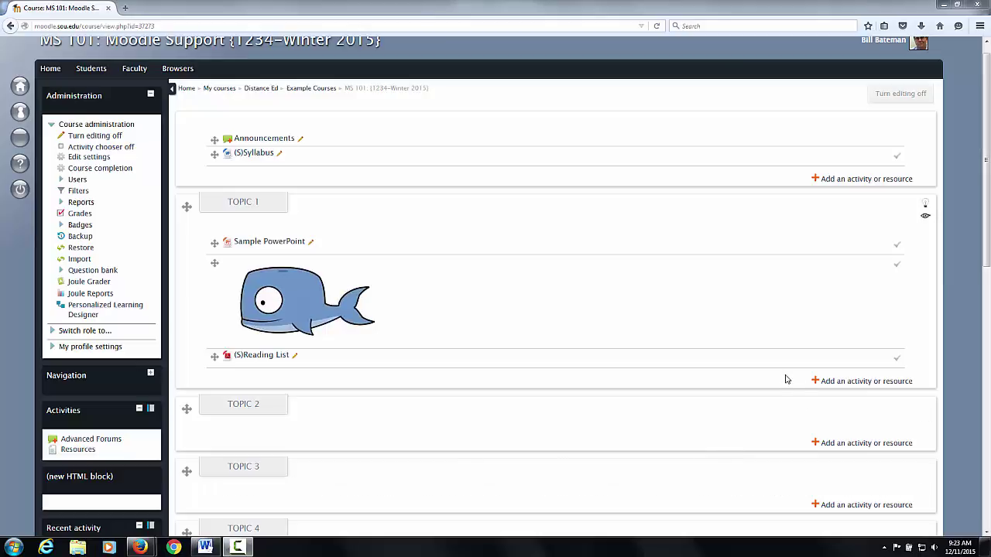
# - Toggle editing off and on, then drag the new HTML block above the Administration block
pyautogui.scroll(1, 960, 364)
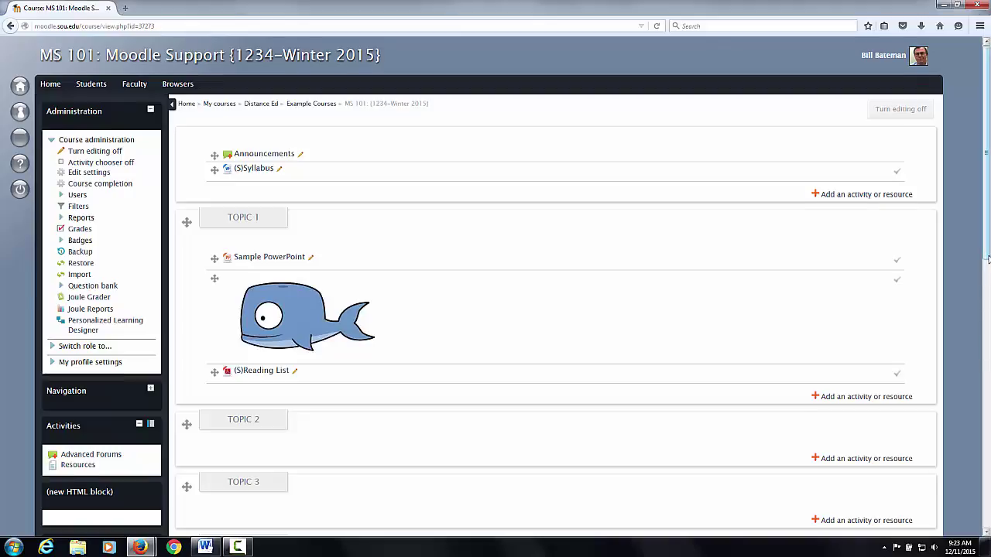
pyautogui.scroll(-3, 987, 269)
pyautogui.moveTo(986, 270); pyautogui.dragTo(980, 339)
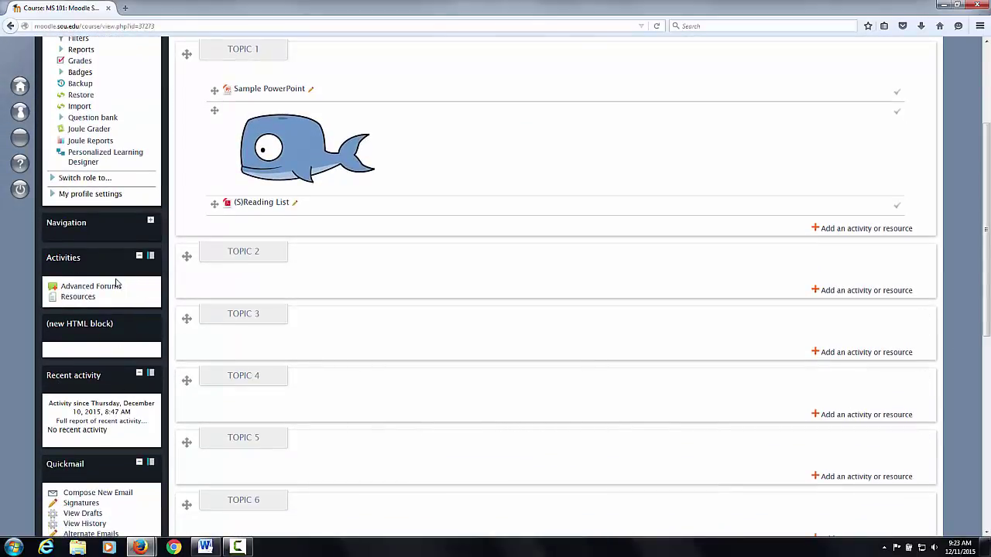
pyautogui.moveTo(120, 285); pyautogui.dragTo(470, 394)
pyautogui.moveTo(985, 330); pyautogui.dragTo(988, 263)
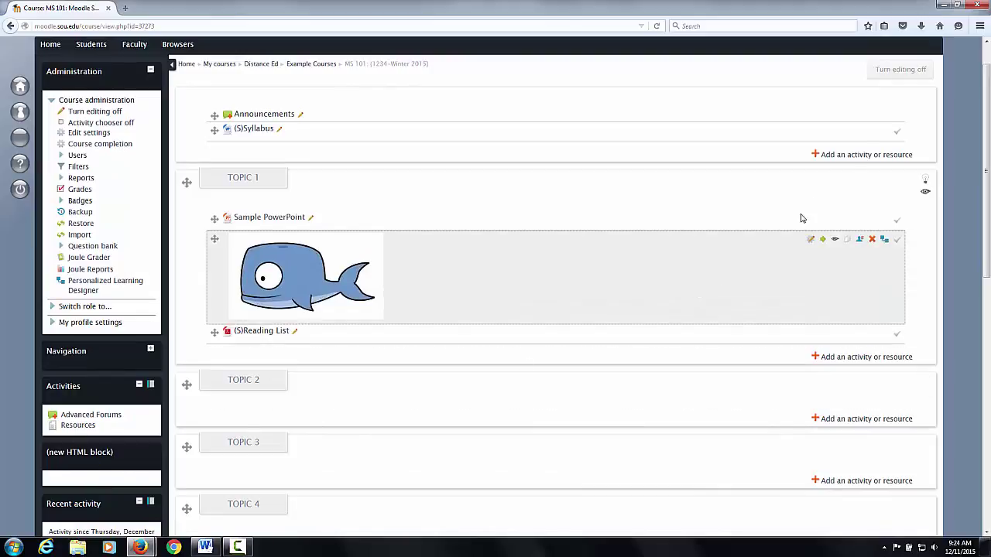
pyautogui.click(901, 70)
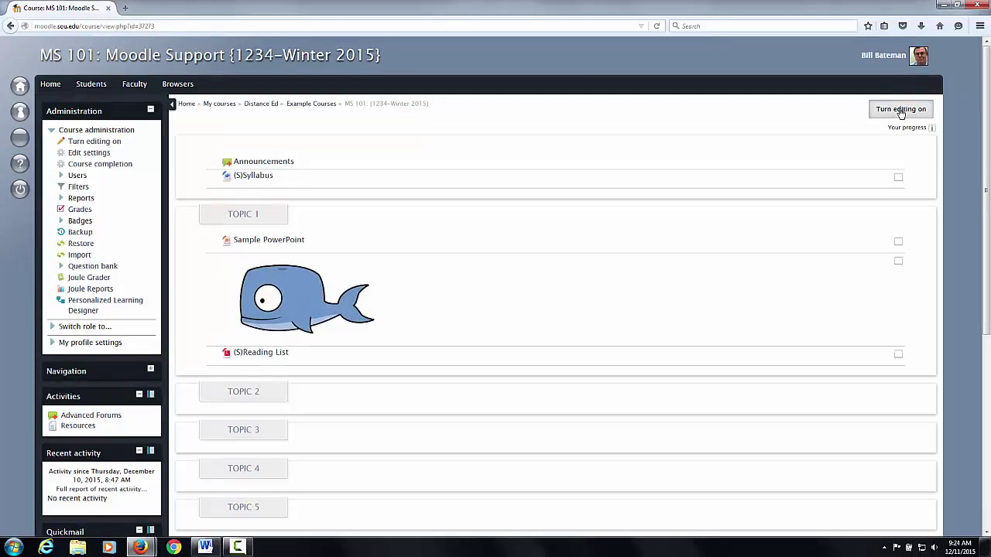
pyautogui.click(901, 111)
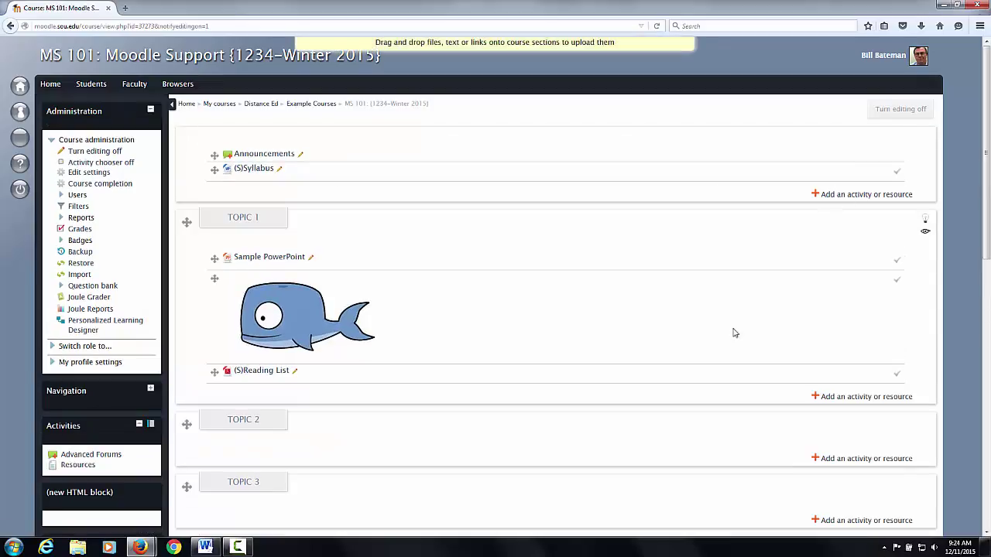
pyautogui.scroll(-2, 517, 433)
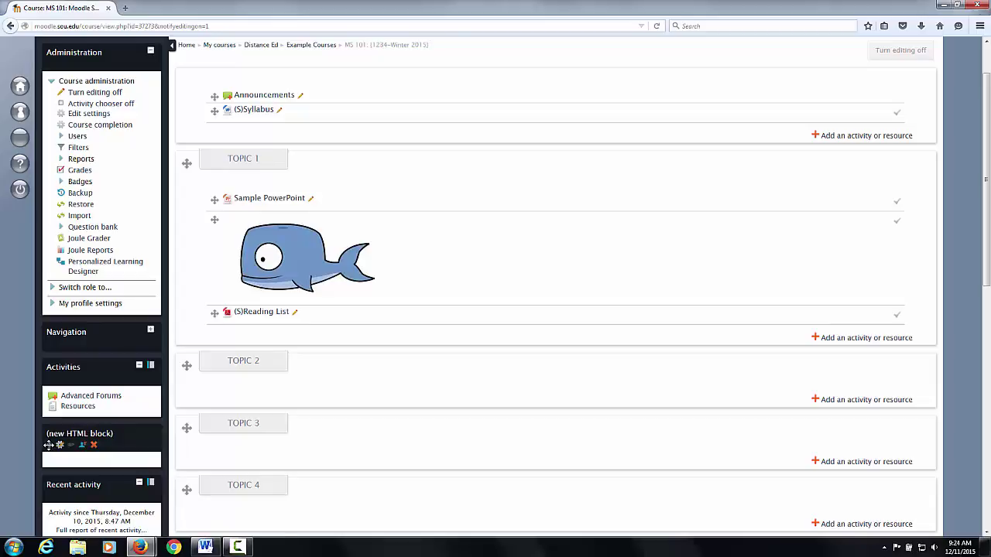
pyautogui.moveTo(47, 446); pyautogui.dragTo(64, 128)
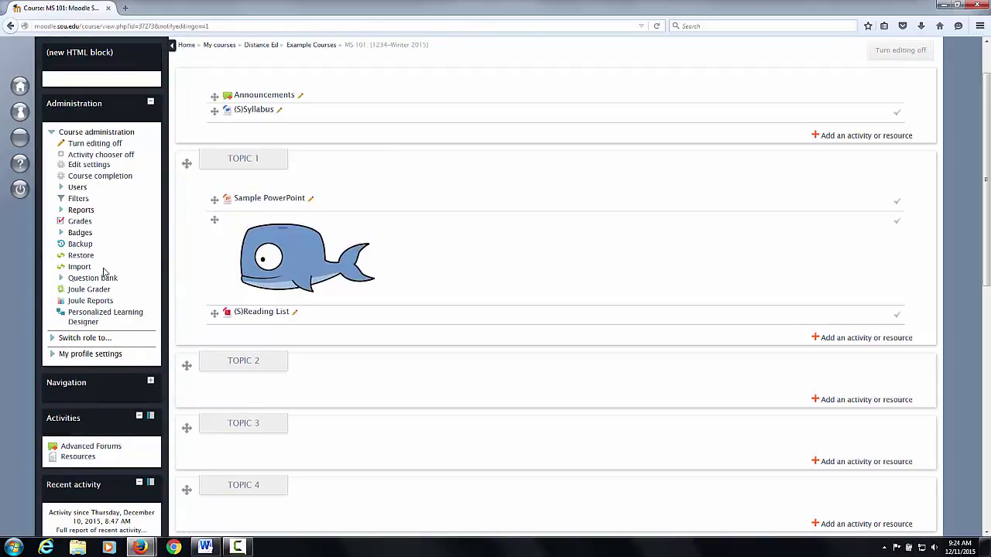
pyautogui.scroll(2, 272, 420)
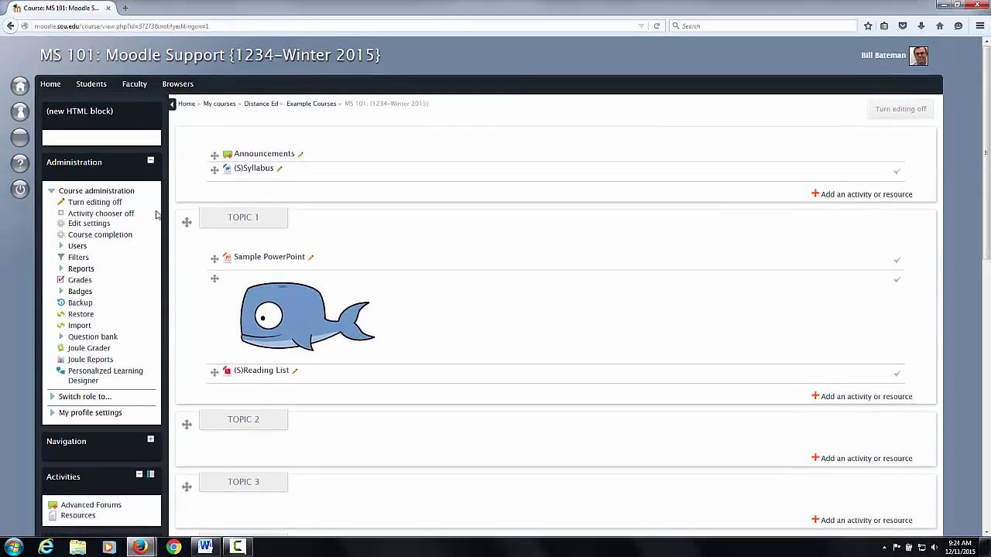
pyautogui.moveTo(73, 128)
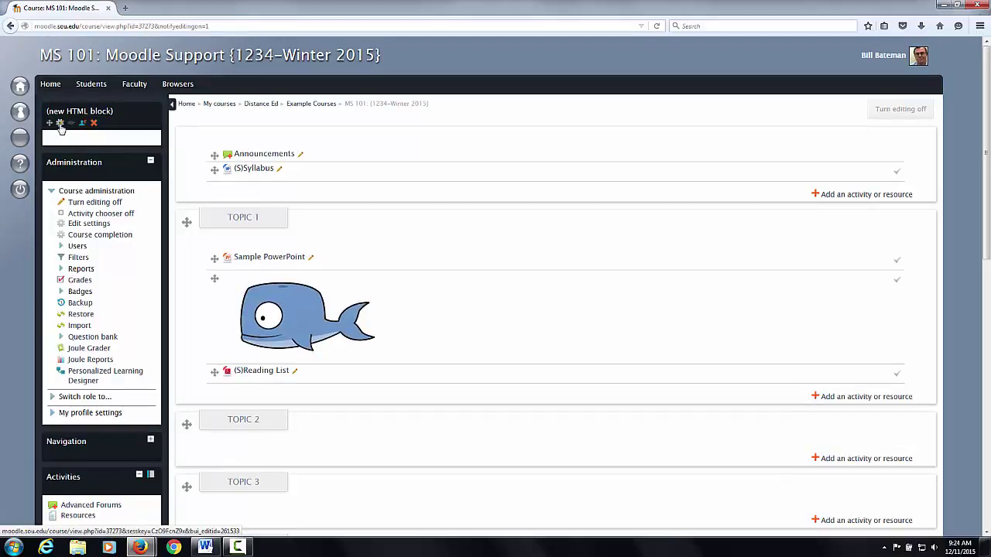
# - Paste the contact text, bold the 'Welcome to Moodle 101' title, and add a blank line below it
pyautogui.click(61, 124)
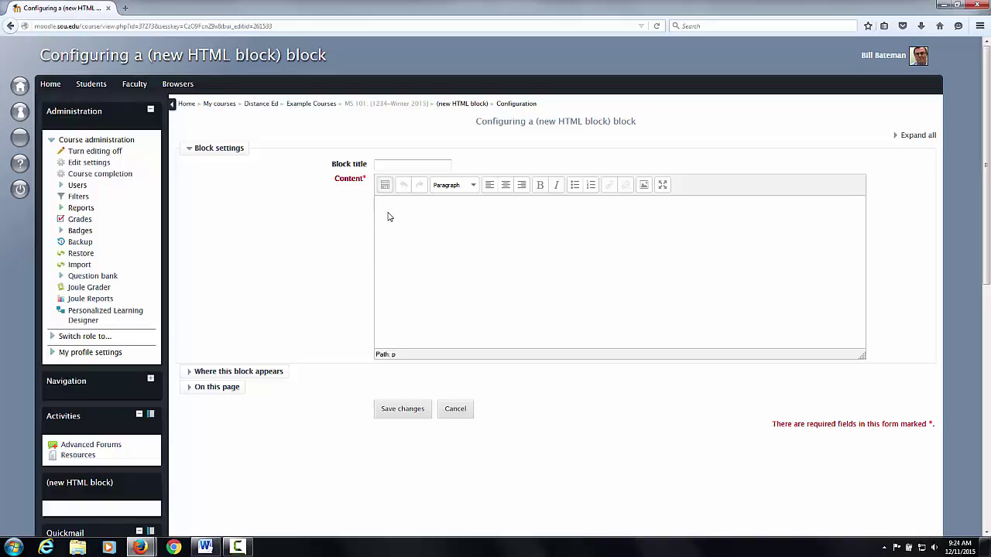
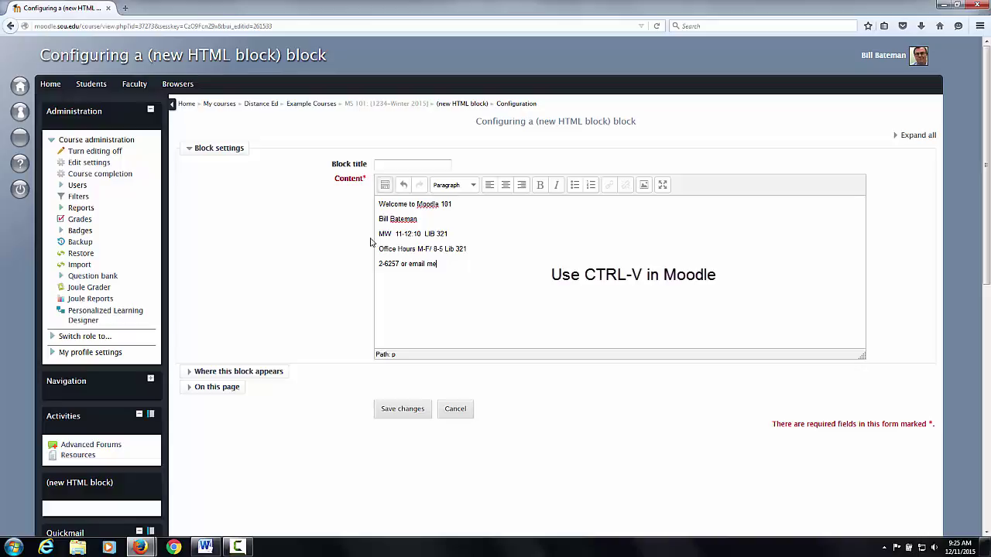
pyautogui.moveTo(457, 204); pyautogui.dragTo(378, 204)
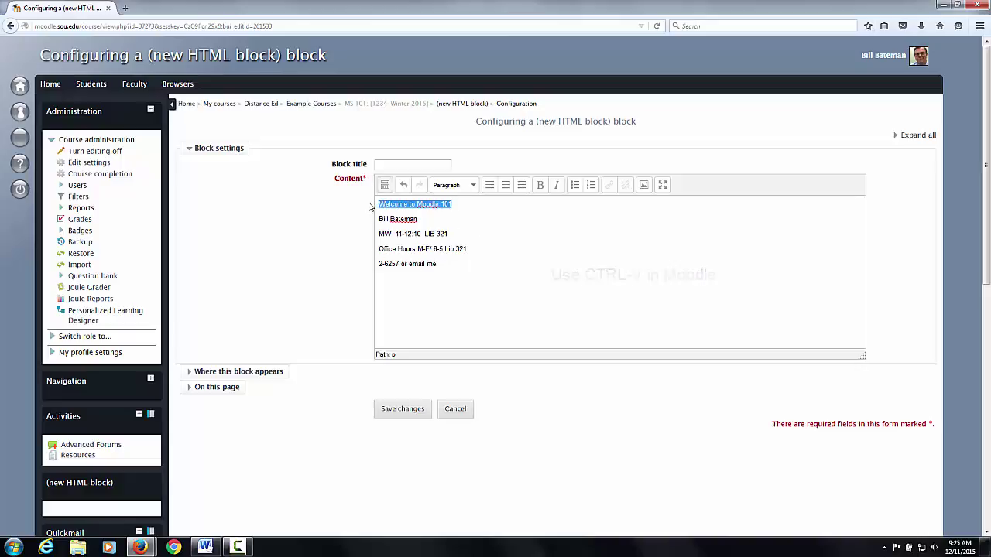
pyautogui.click(541, 186)
pyautogui.click(554, 250)
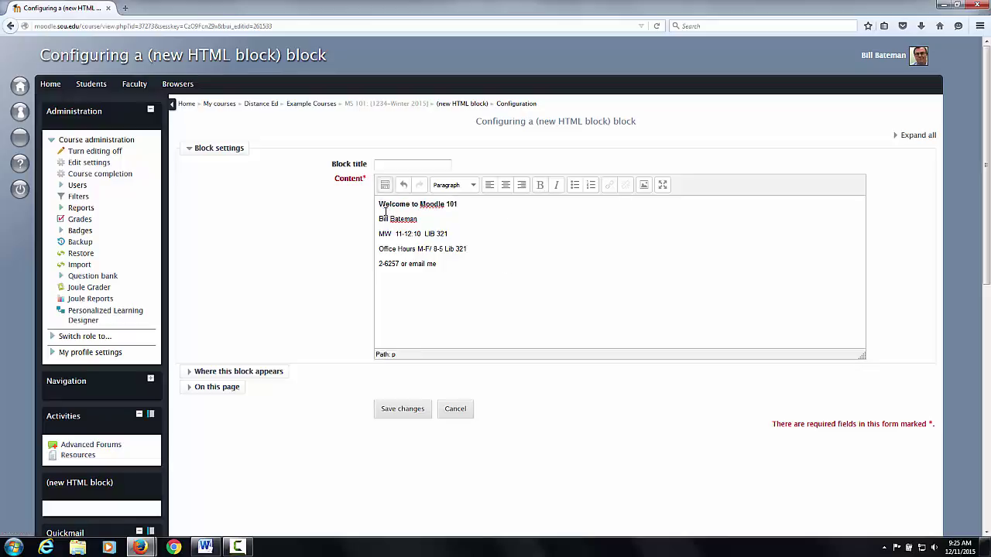
pyautogui.click(462, 204)
pyautogui.press('Return')
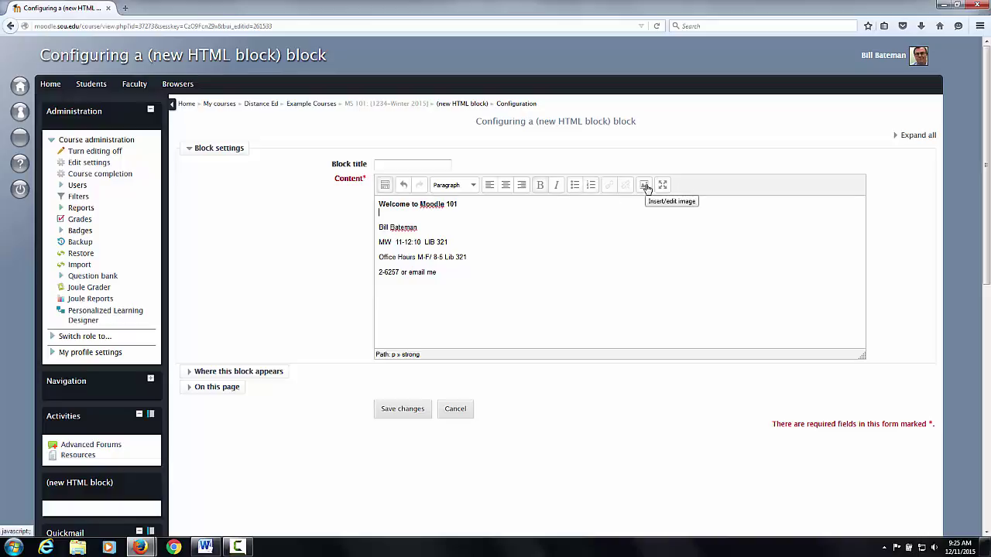
# - Upload Picture 17.jpg from the Desktop through the image dialog's file picker
pyautogui.click(646, 186)
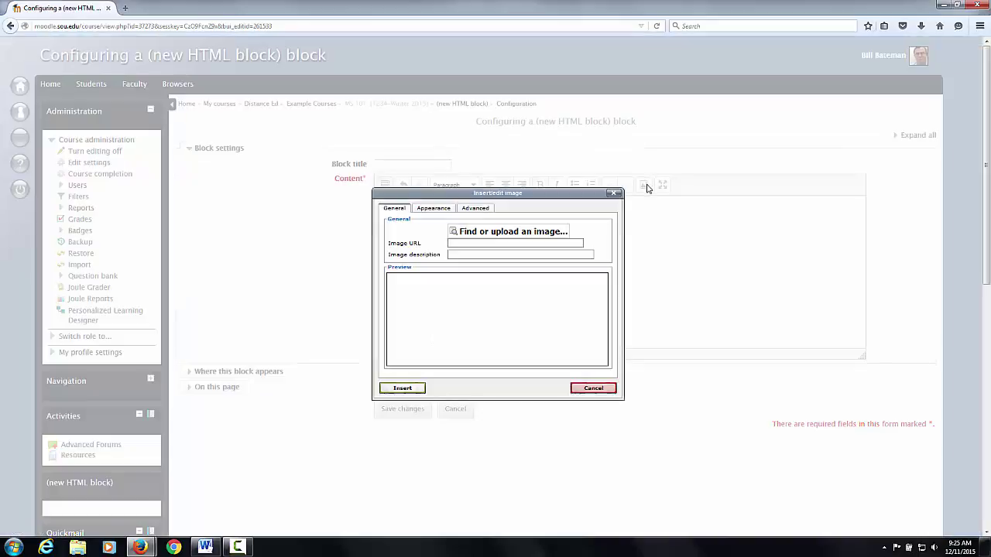
pyautogui.click(520, 234)
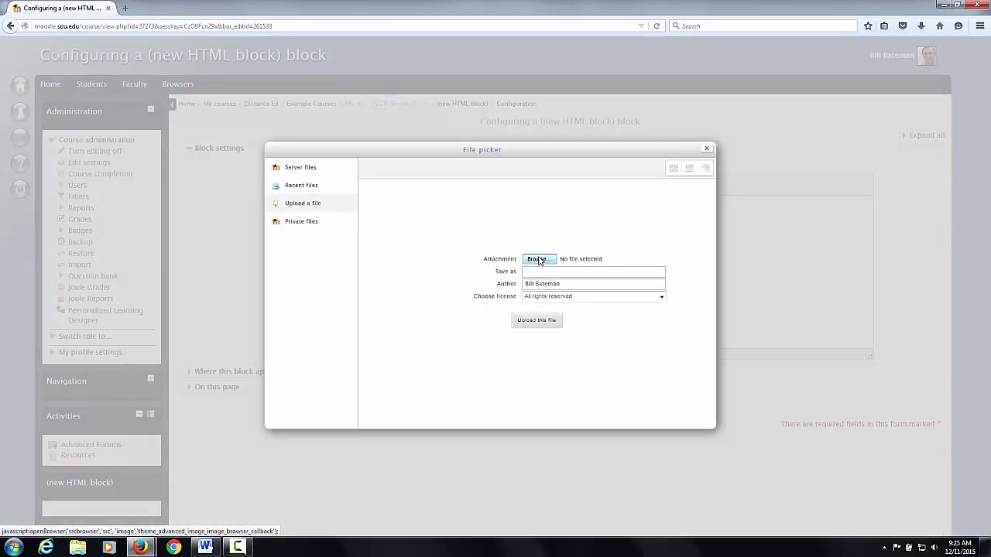
pyautogui.click(538, 259)
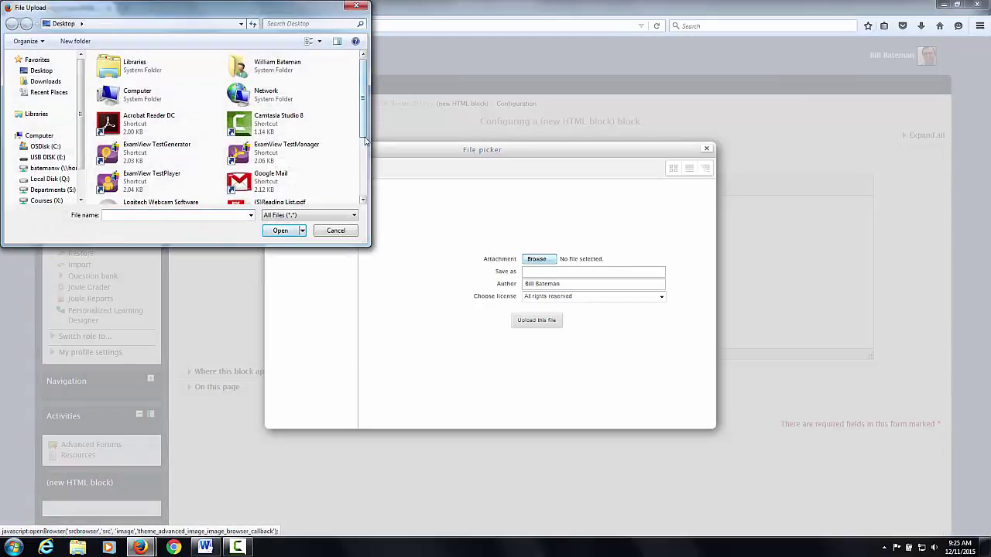
pyautogui.scroll(-3, 243, 173)
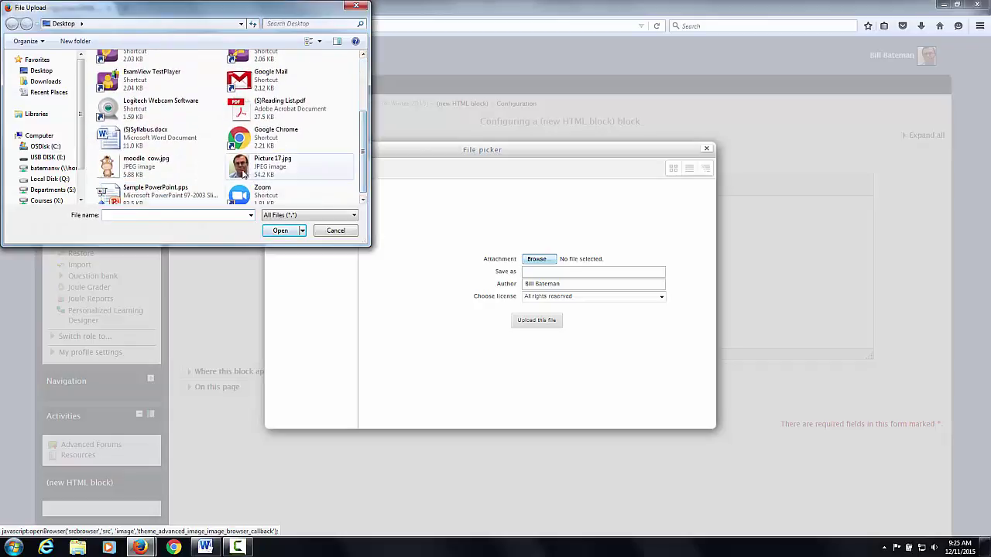
pyautogui.click(243, 174)
pyautogui.click(277, 231)
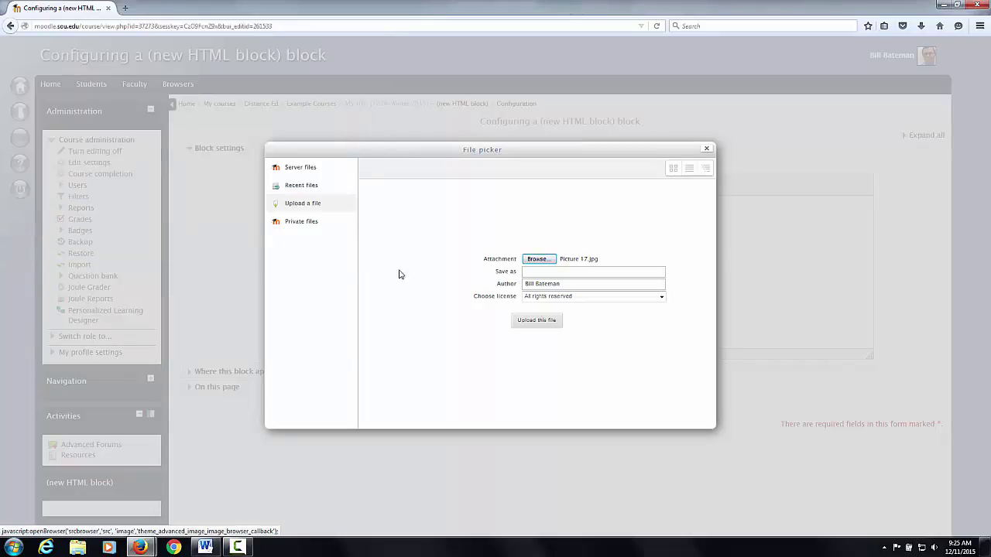
pyautogui.click(542, 321)
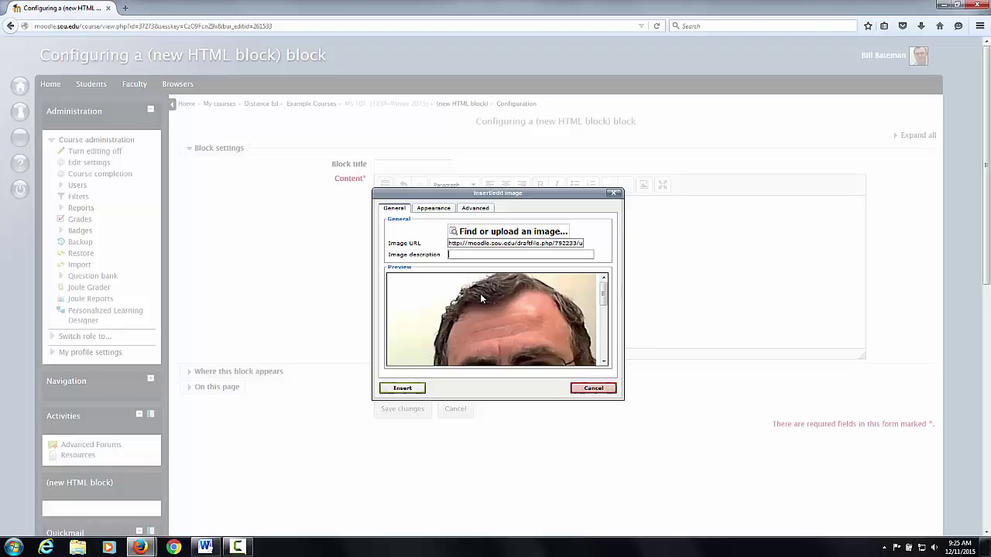
# - Describe the photo, then insert it with width 100, vertical and horizontal spacing 8, and border 1
pyautogui.click(432, 213)
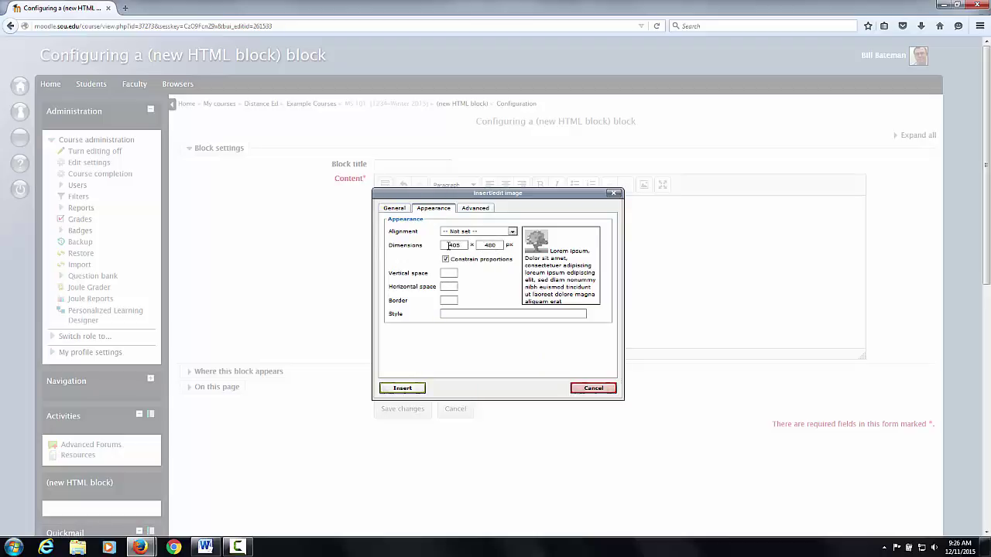
pyautogui.click(456, 244)
pyautogui.click(458, 245)
pyautogui.write('100')
pyautogui.click(453, 275)
pyautogui.click(450, 285)
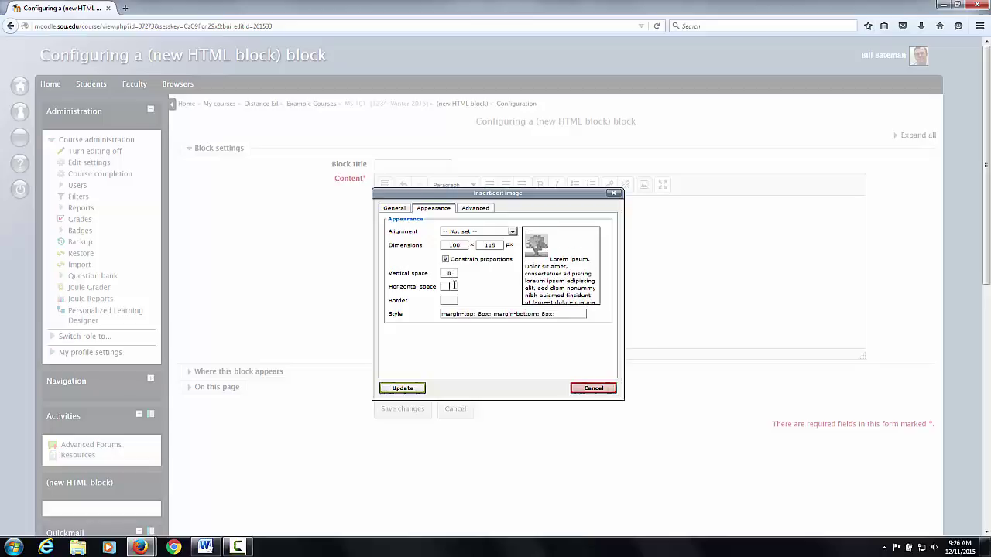
pyautogui.write('8')
pyautogui.click(451, 300)
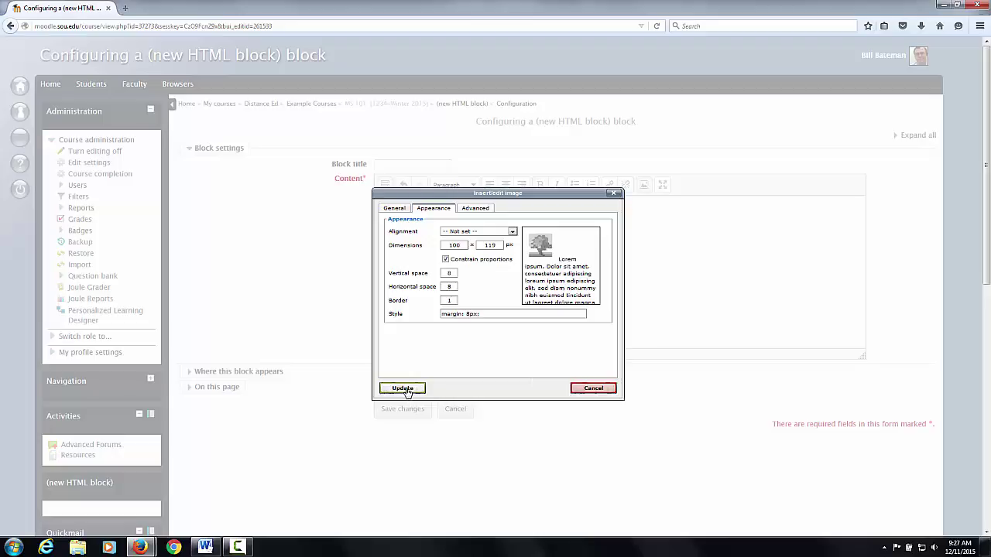
pyautogui.click(402, 388)
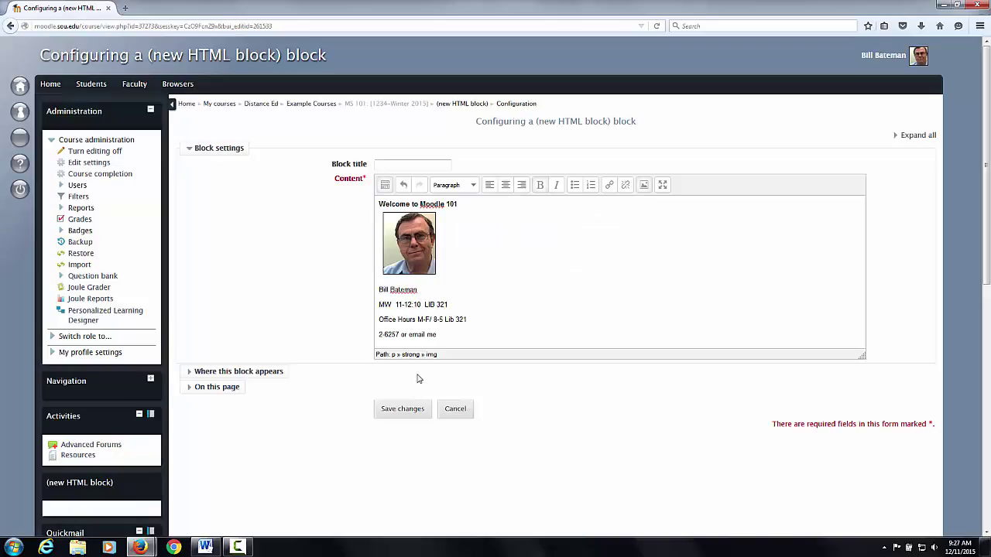
# - Enlarge the headshot slightly by its corner handle and centre-align all the block's content
pyautogui.click(433, 272)
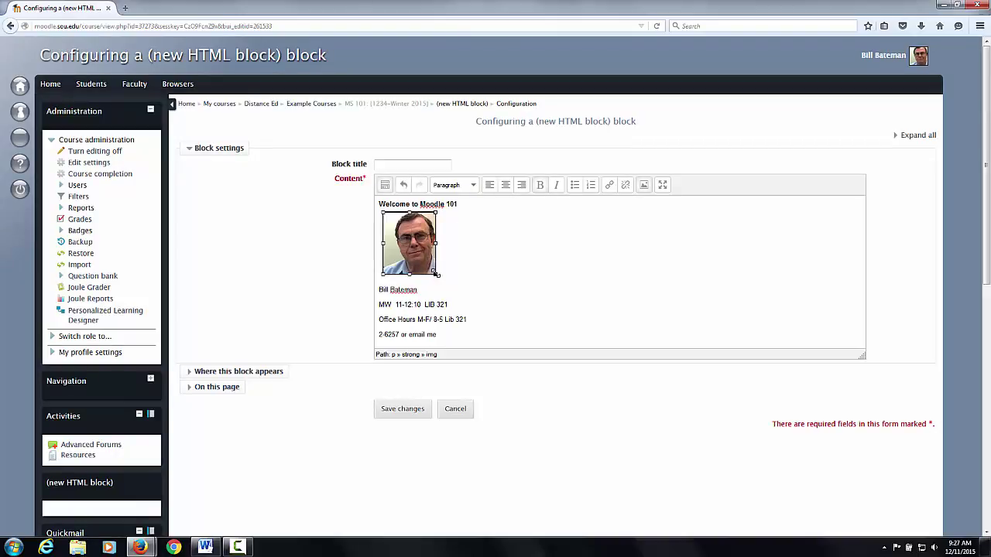
pyautogui.moveTo(436, 276)
pyautogui.mouseDown()
pyautogui.moveTo(487, 298)
pyautogui.moveTo(463, 299)
pyautogui.moveTo(439, 272)
pyautogui.mouseUp()
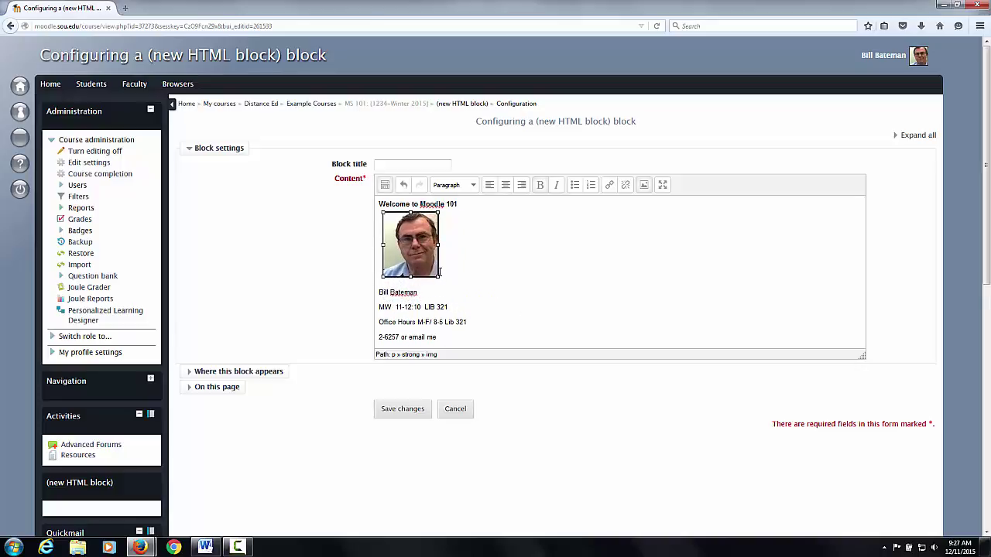
pyautogui.click(411, 322)
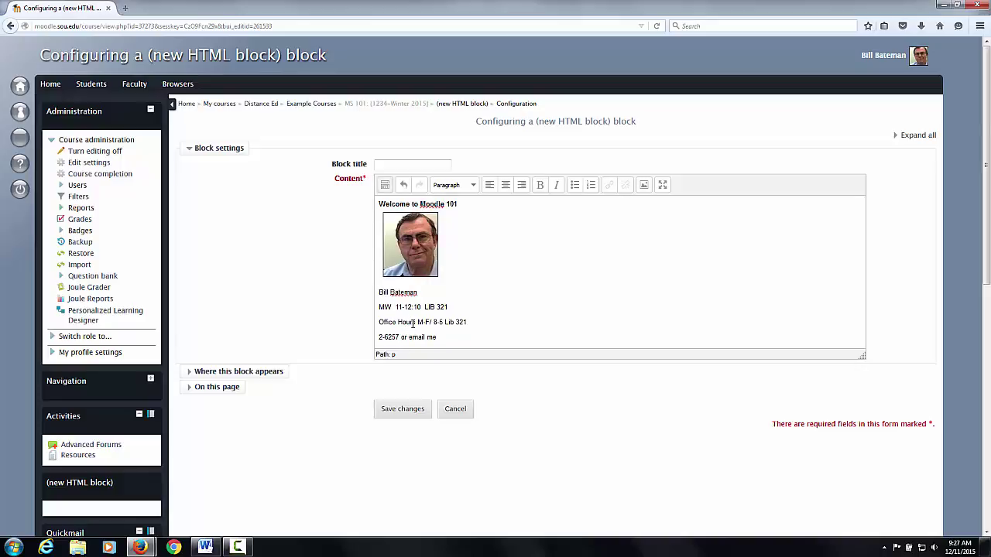
pyautogui.hotkey('ctrl', 'a')
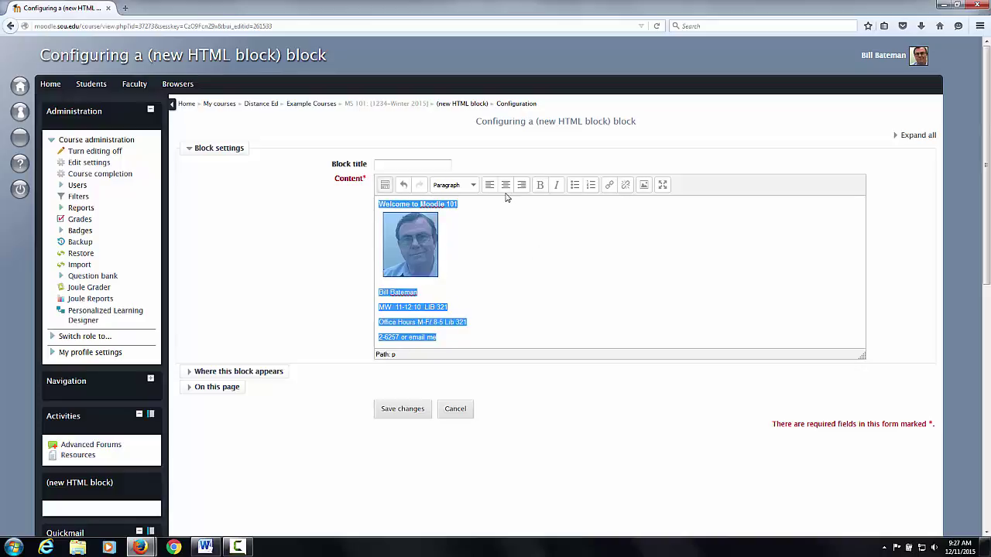
pyautogui.click(506, 187)
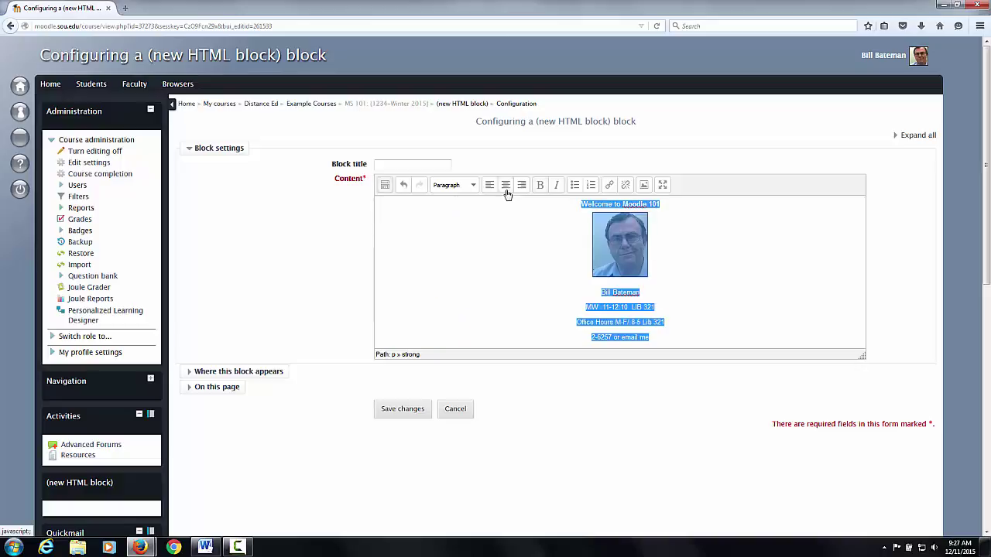
# - Save the welcome and contact block configuration to the course page
pyautogui.click(399, 418)
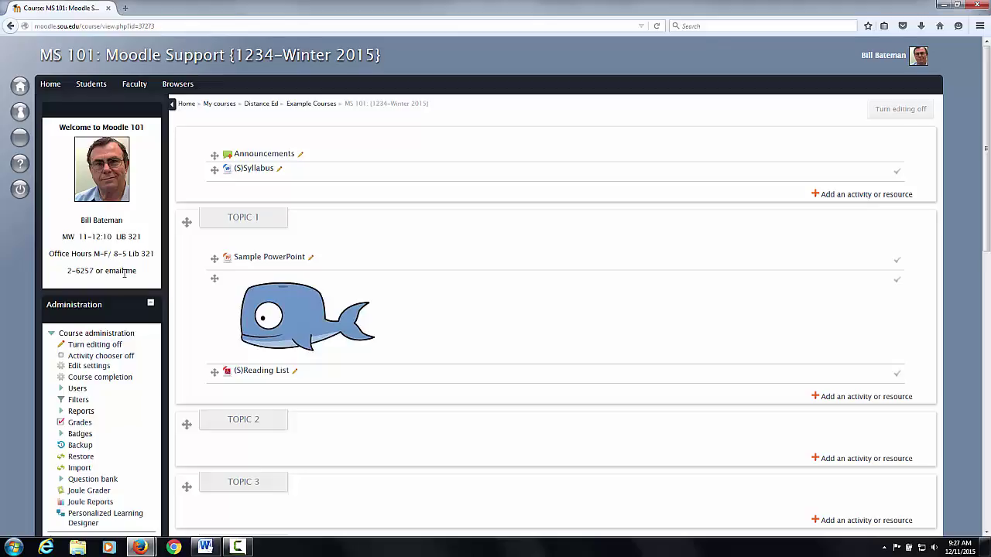
pyautogui.moveTo(60, 113)
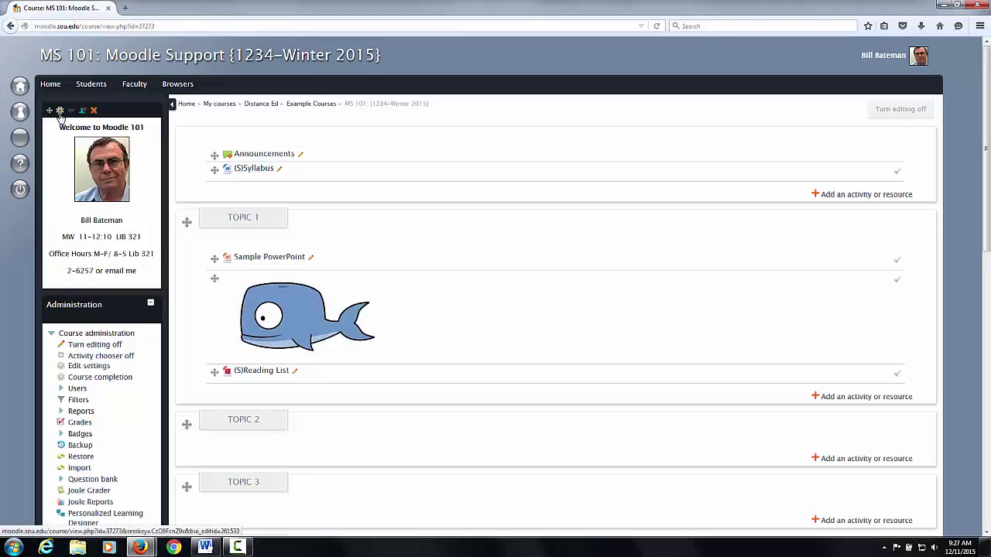
# - Link the words 'email me' to the instructor's mailto: e-mail address and save the block
pyautogui.click(60, 110)
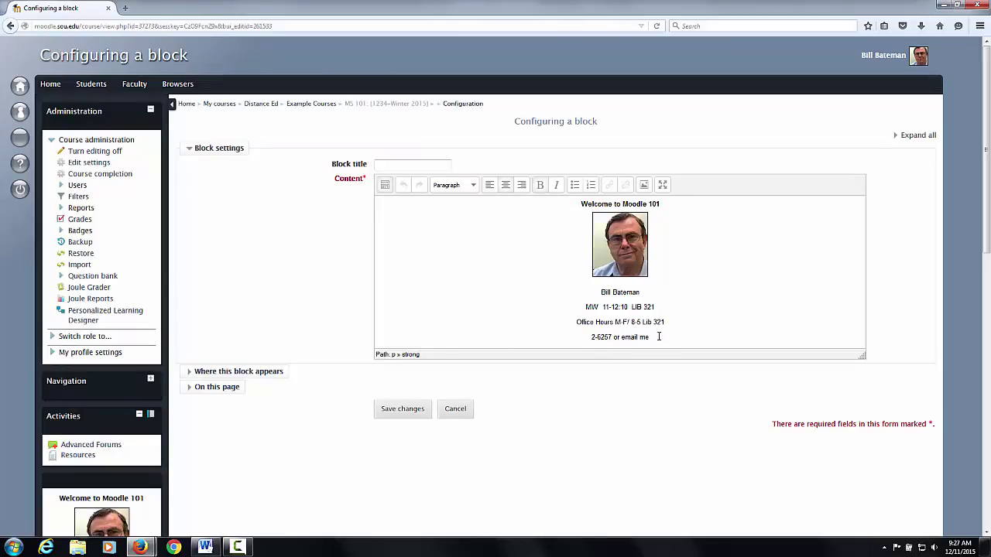
pyautogui.moveTo(657, 339); pyautogui.dragTo(620, 341)
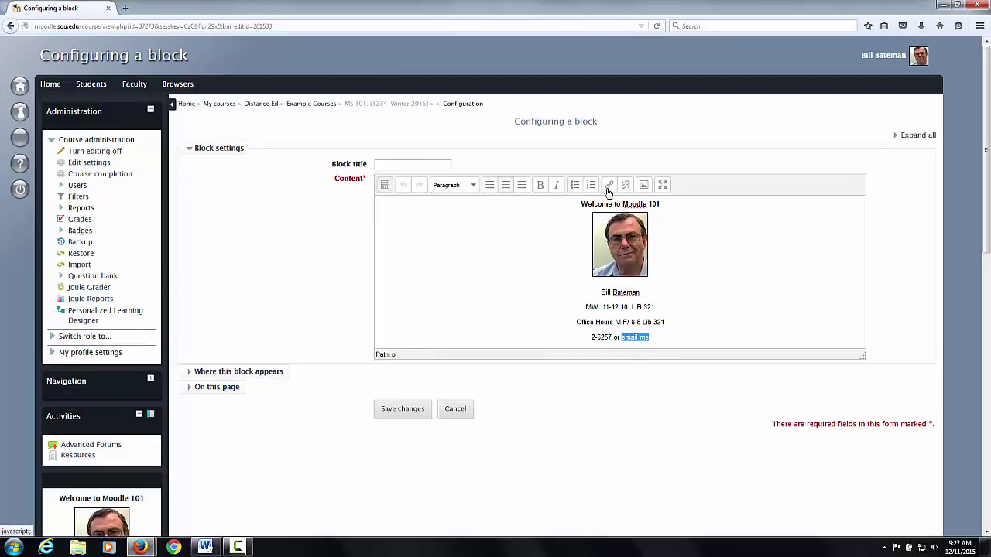
pyautogui.click(609, 186)
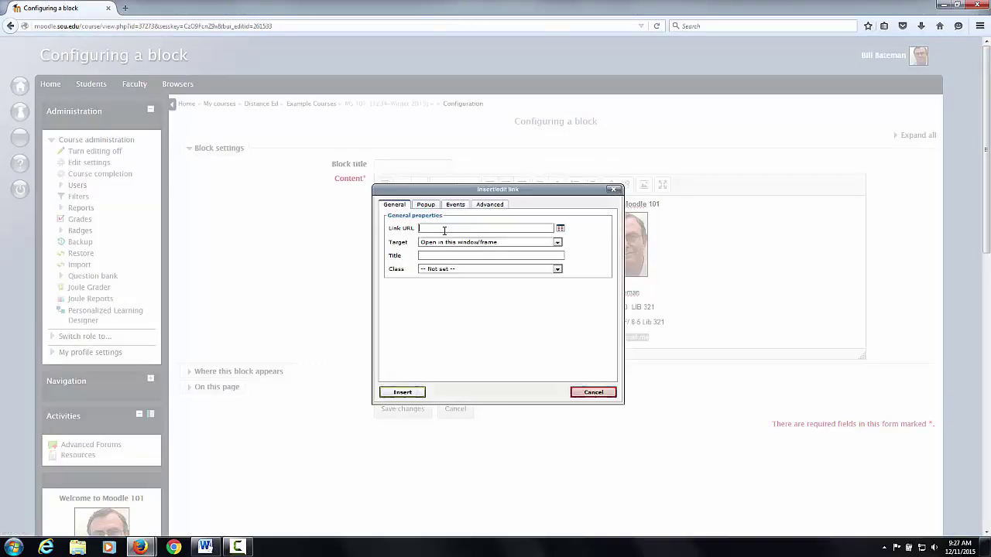
pyautogui.write('mailto')
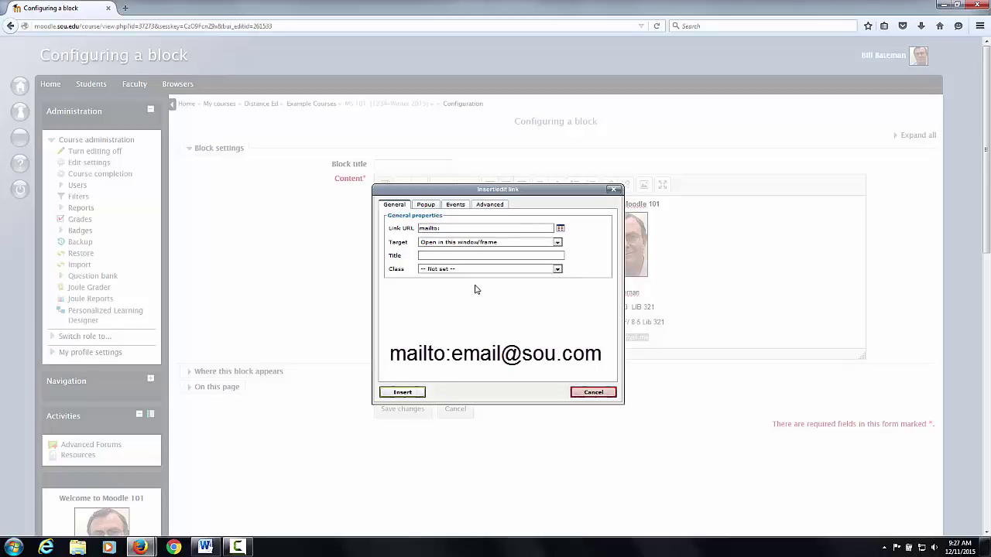
pyautogui.write(':')
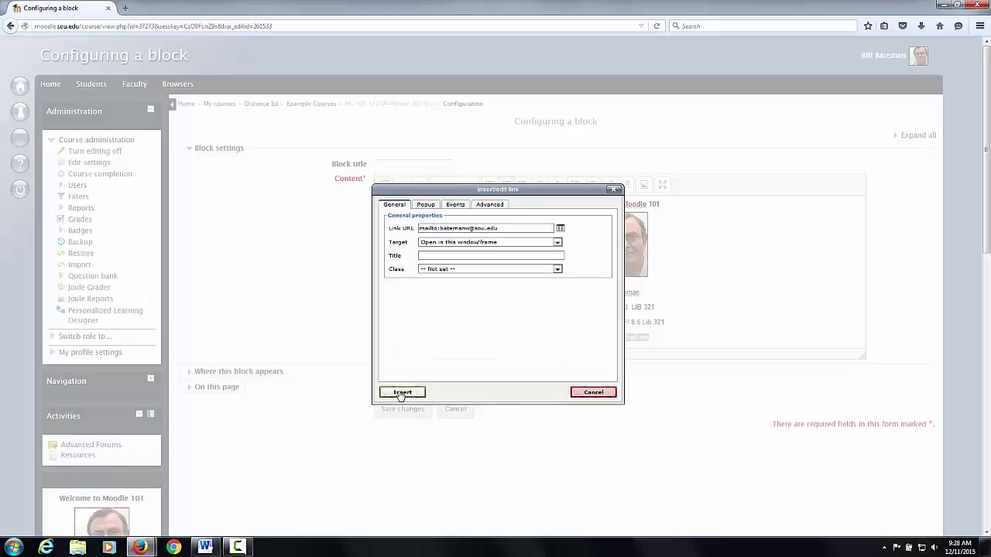
pyautogui.click(401, 393)
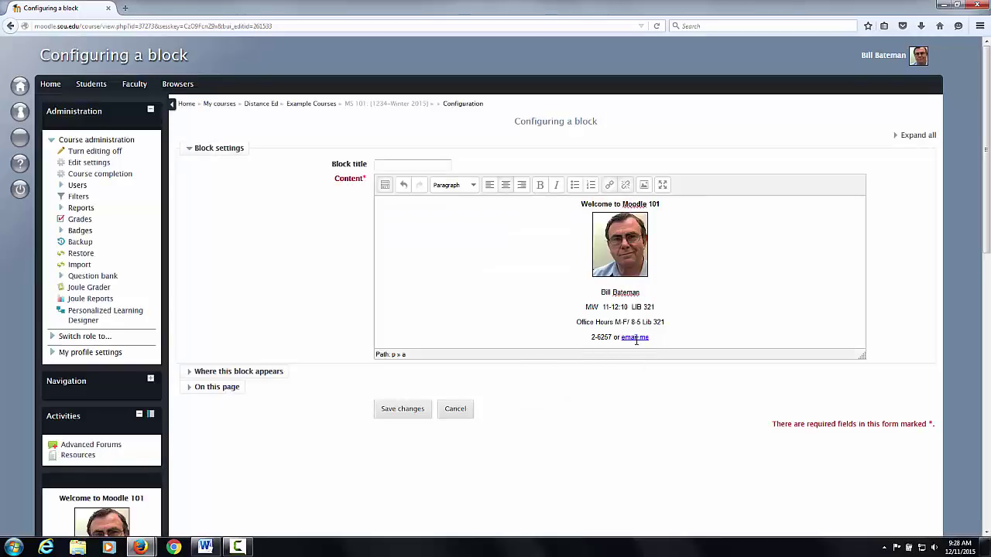
pyautogui.click(387, 415)
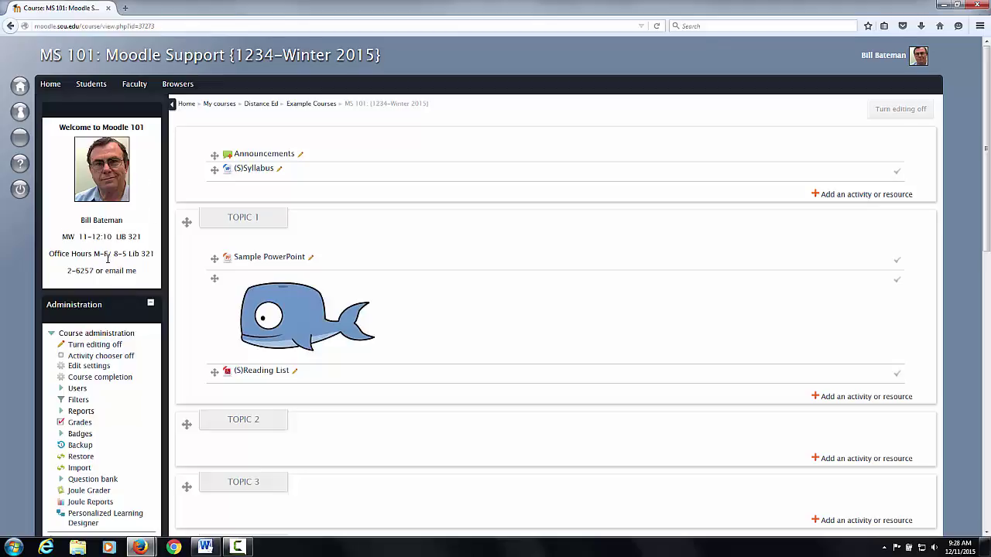
# - Choose Assignment in Topic 2's activity chooser and add it
pyautogui.scroll(-5, 107, 259)
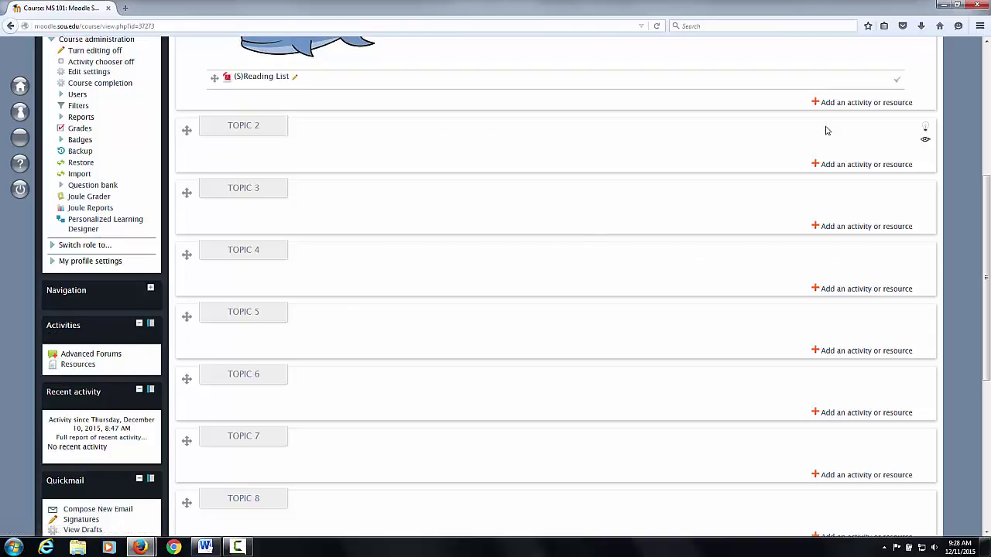
pyautogui.click(857, 167)
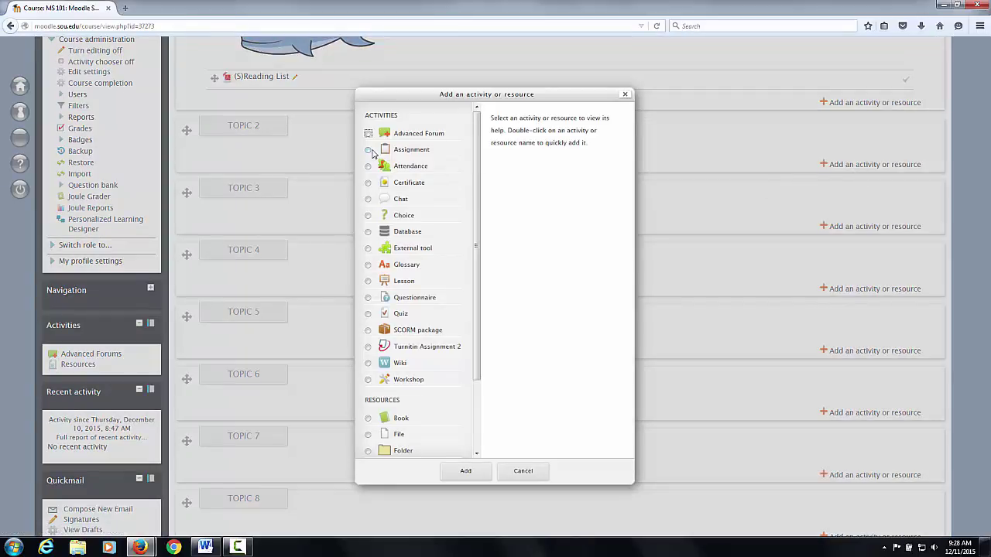
pyautogui.click(369, 150)
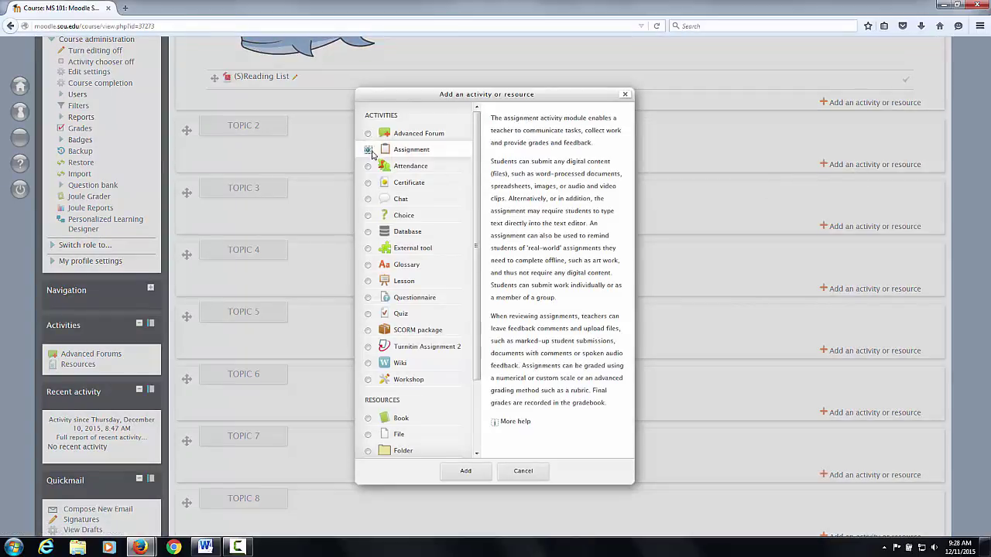
pyautogui.click(476, 477)
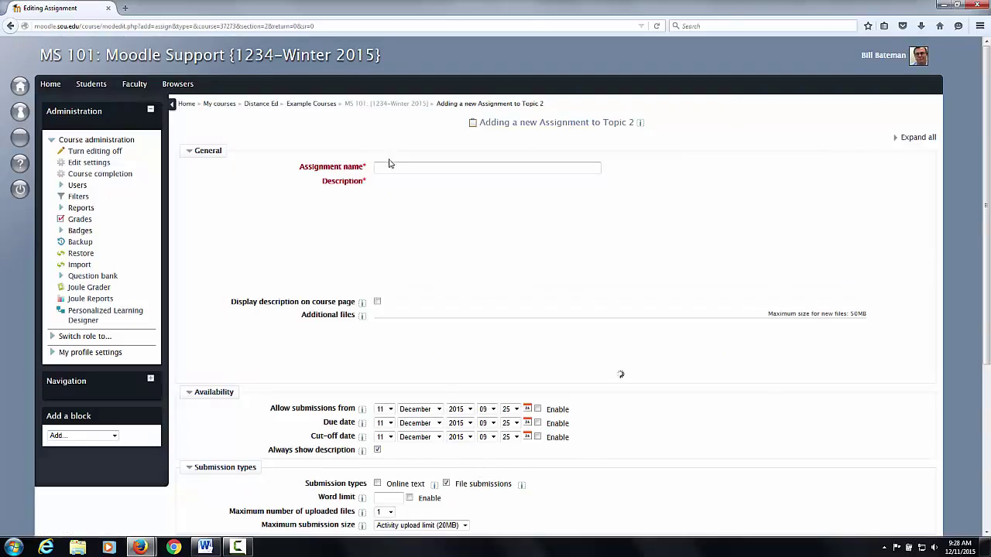
# - Name the assignment 'homework', give it 'homework' as description, and save back to the course
pyautogui.click(389, 165)
pyautogui.write('ho')
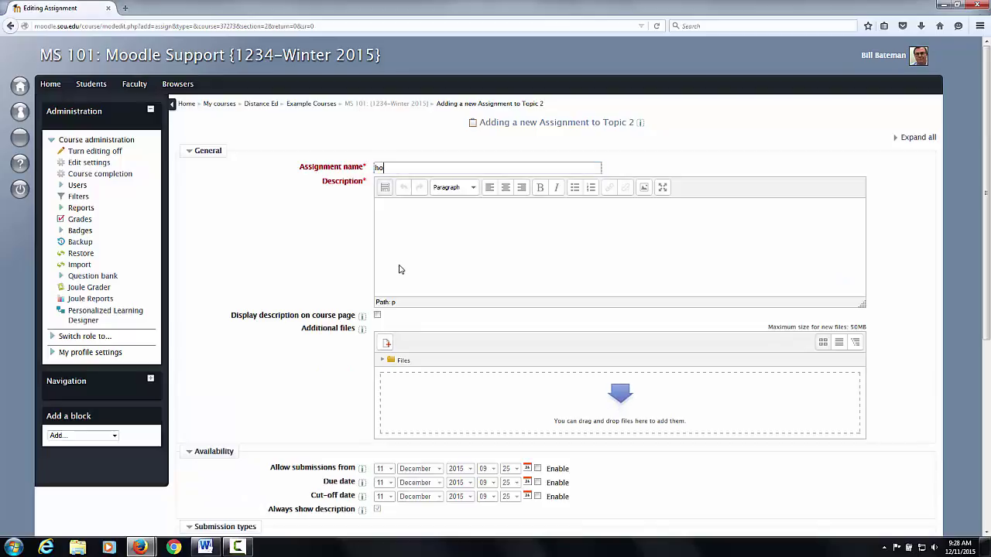
pyautogui.write('mework')
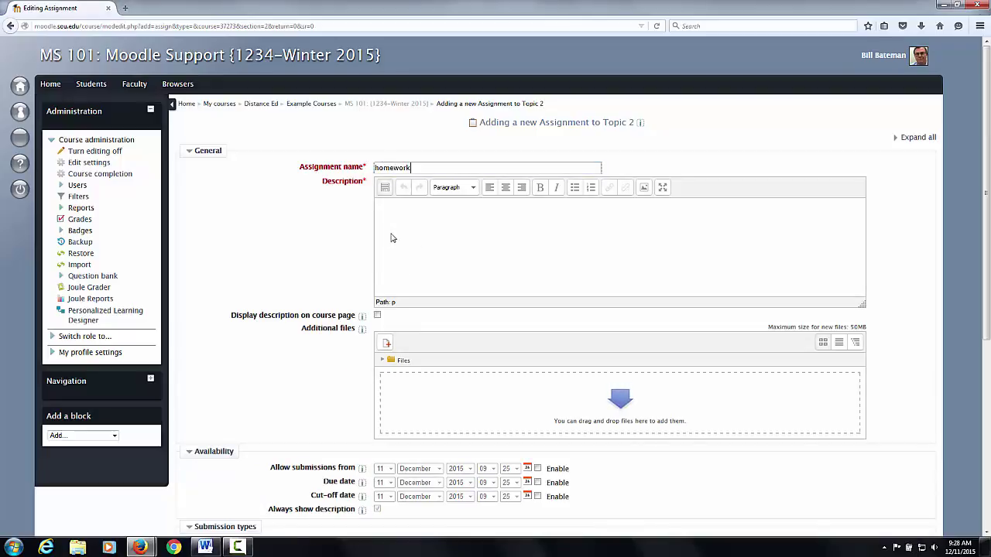
pyautogui.click(390, 216)
pyautogui.write('h')
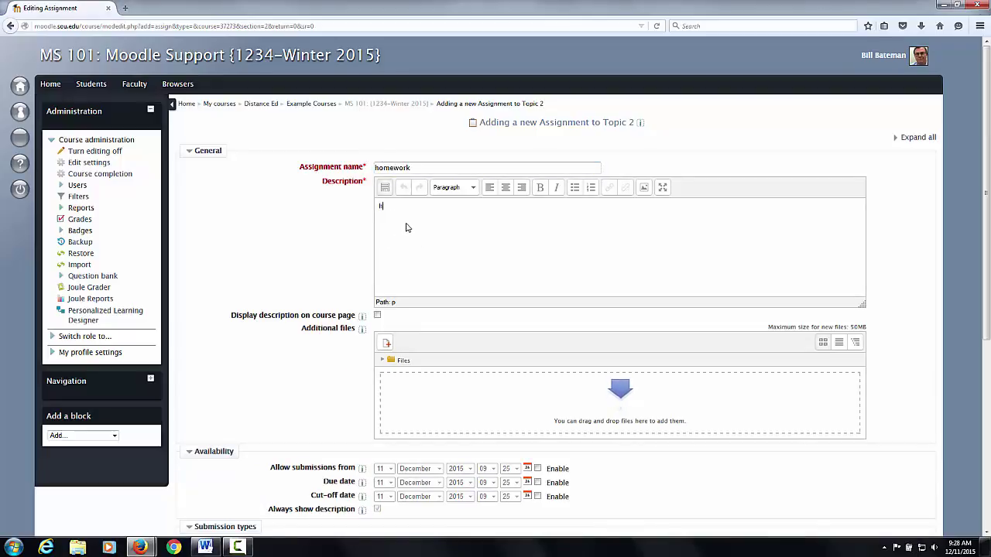
pyautogui.write('omework')
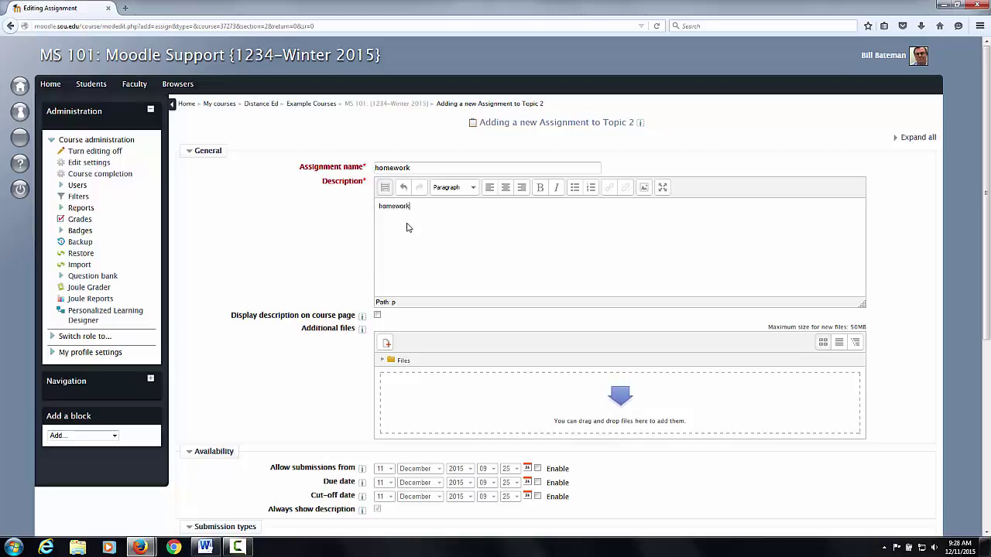
pyautogui.scroll(-7, 409, 226)
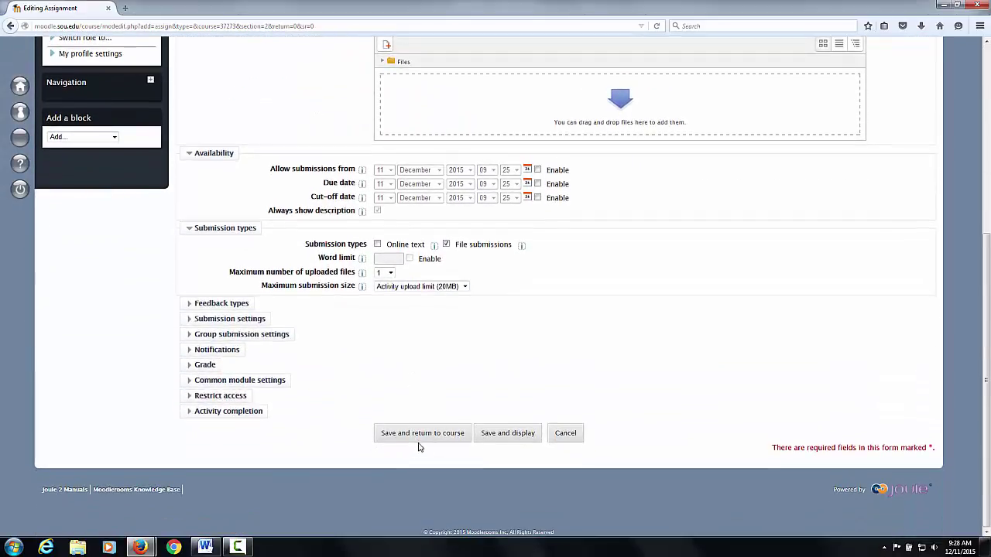
pyautogui.click(419, 438)
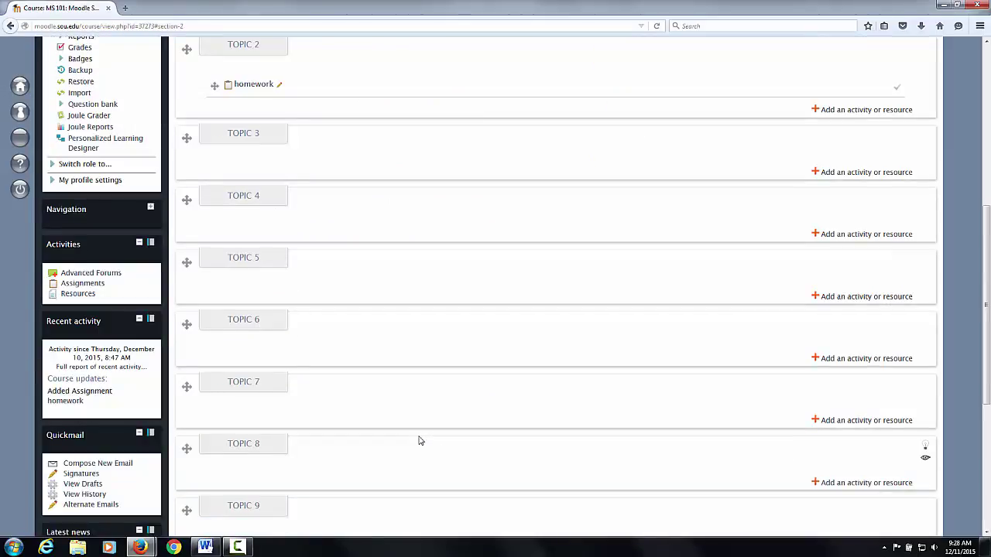
pyautogui.scroll(3, 419, 442)
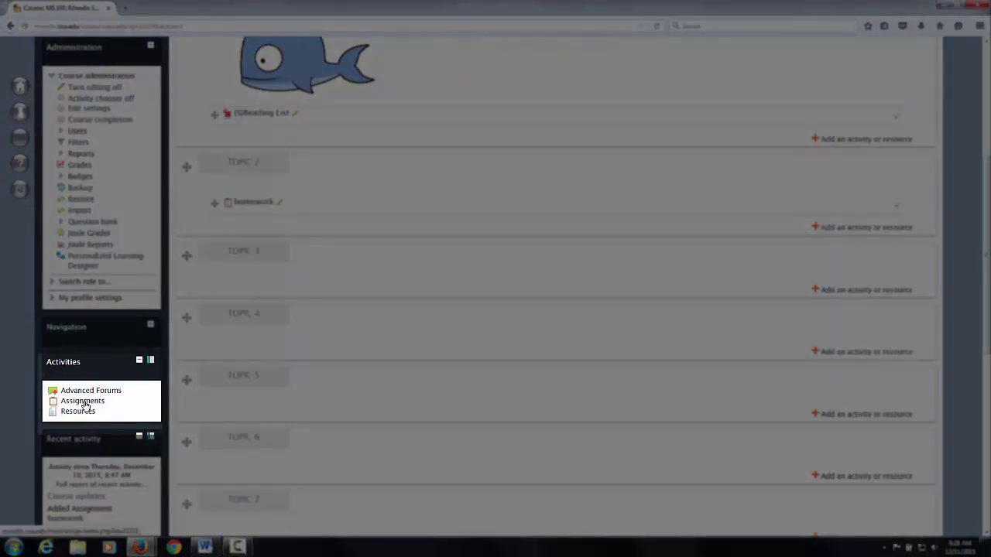
# - Go via the Assignments list to the homework assignment and view all its submissions
pyautogui.click(84, 403)
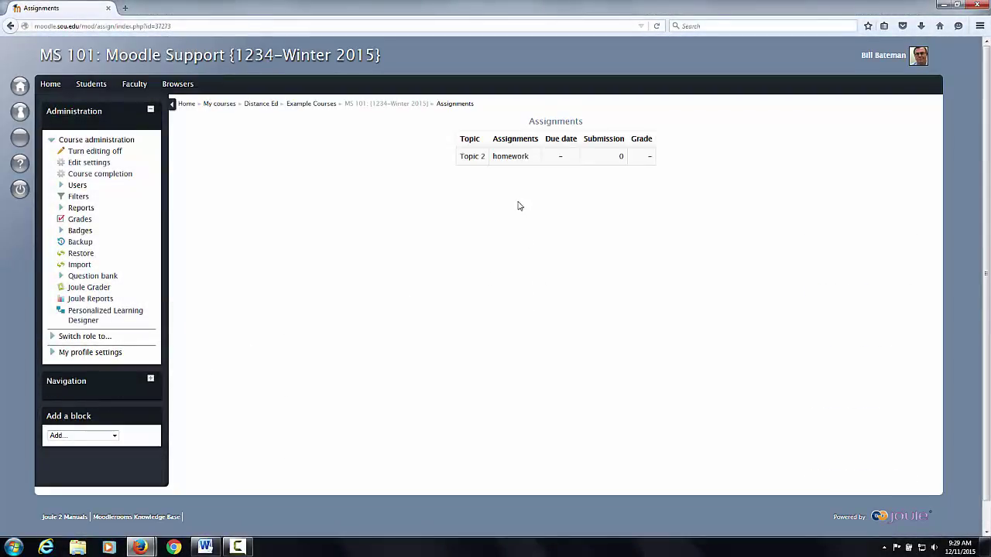
pyautogui.click(509, 157)
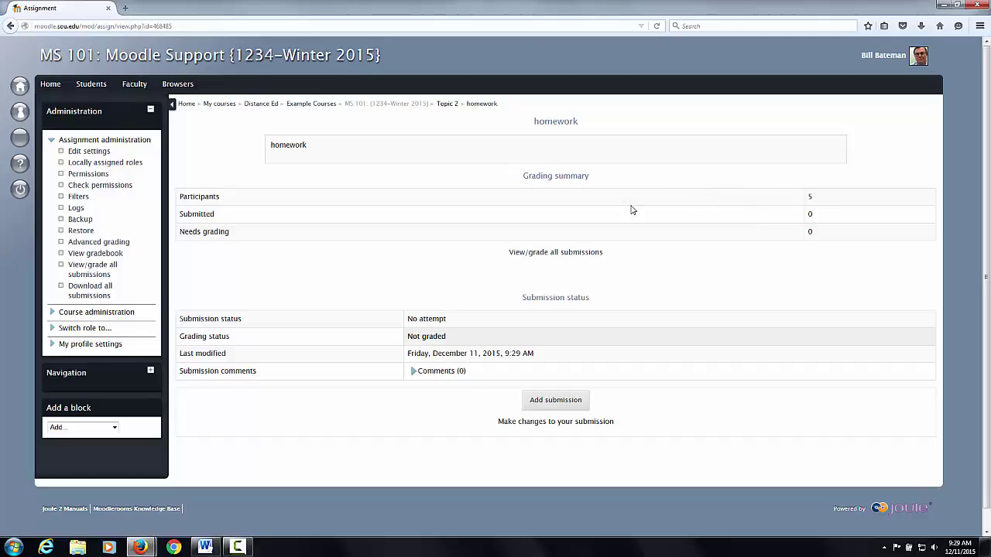
pyautogui.click(561, 254)
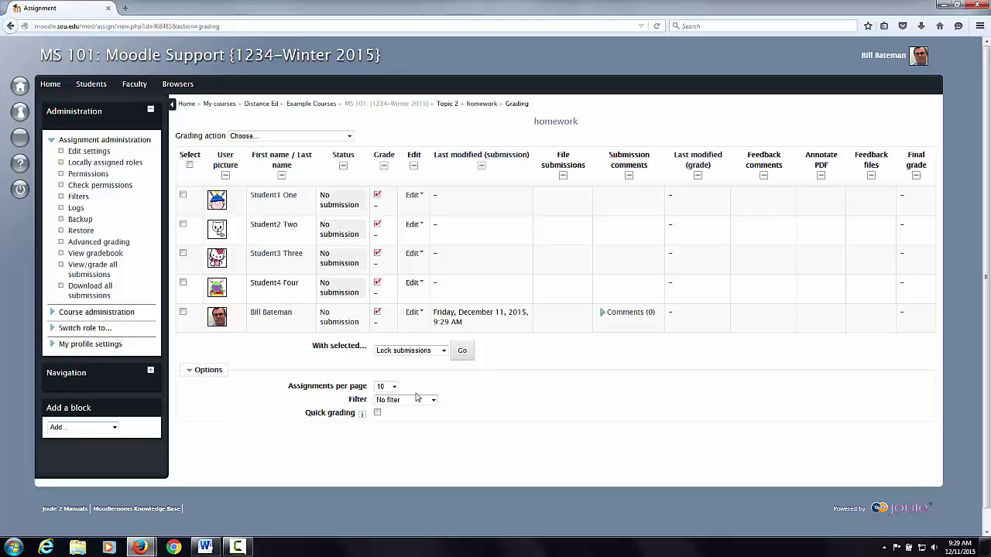
# - Turn on Quick grading and check the students' editable grade and feedback comment boxes
pyautogui.click(378, 414)
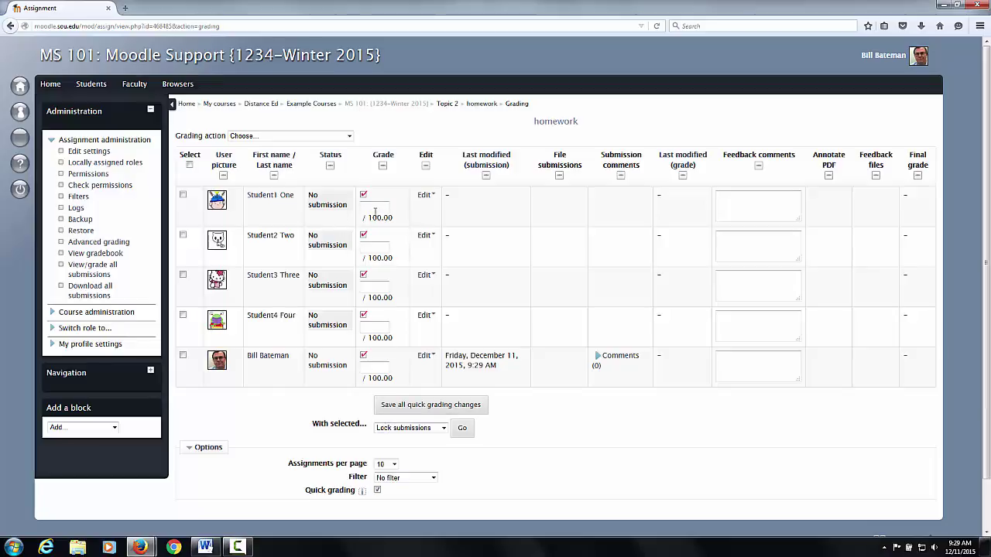
pyautogui.click(372, 249)
pyautogui.click(370, 286)
pyautogui.click(741, 200)
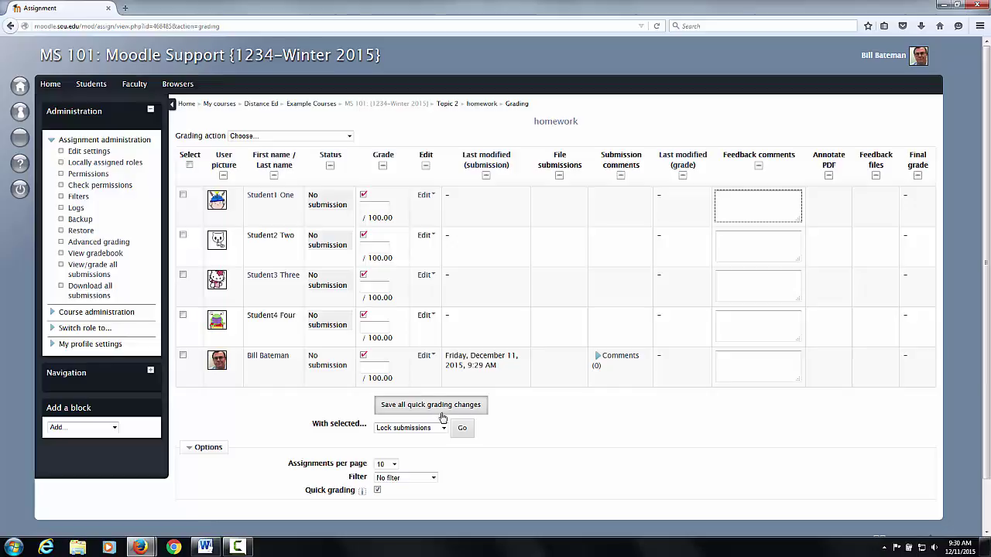
pyautogui.scroll(-2, 454, 431)
pyautogui.scroll(2, 392, 325)
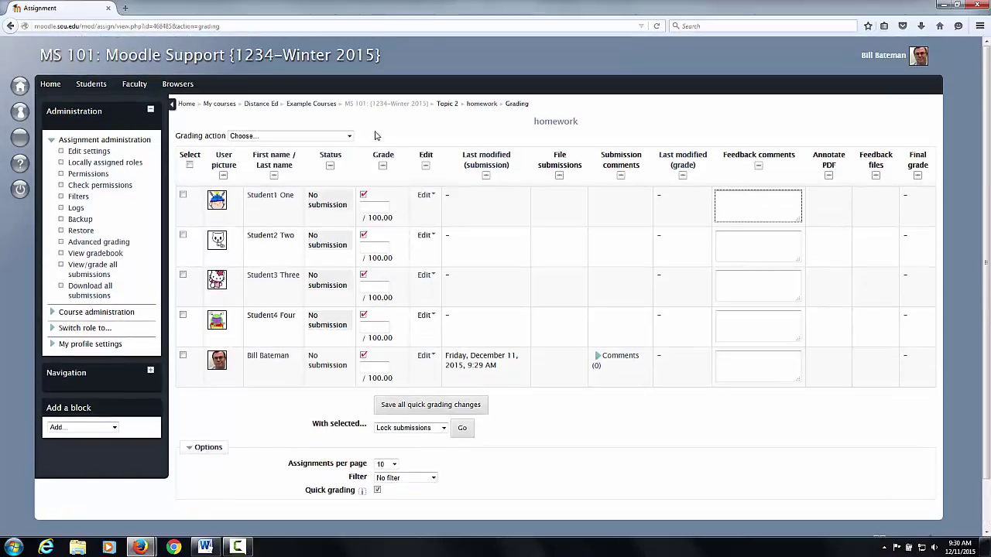
# - Return to the MS 101: {1234-Winter 2015} course page to see homework under Topic 2
pyautogui.click(380, 106)
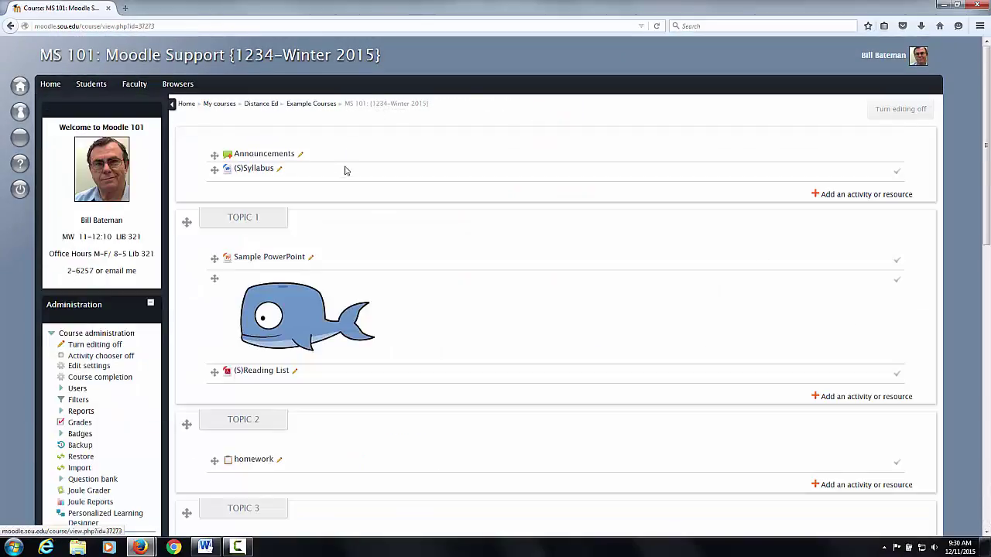
pyautogui.moveTo(615, 467); pyautogui.dragTo(623, 452)
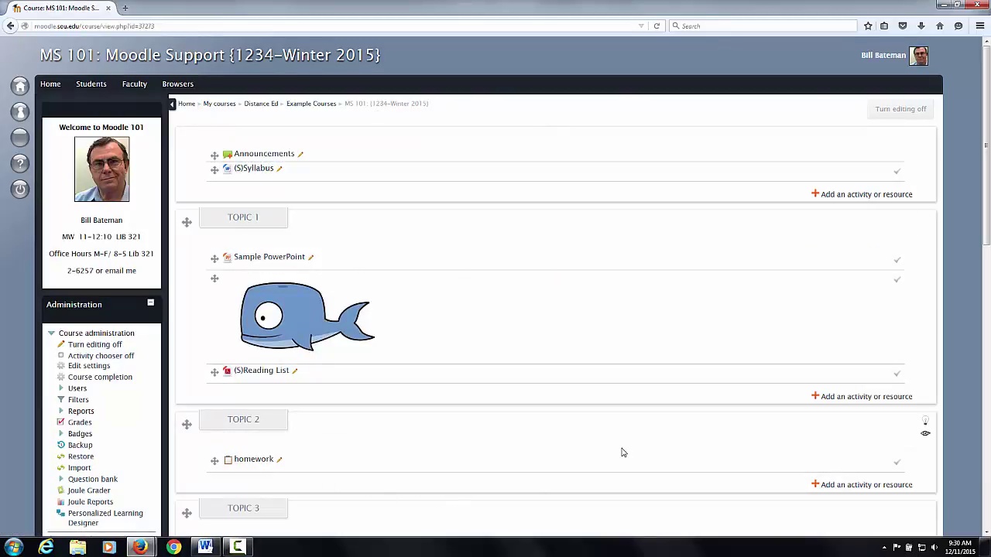